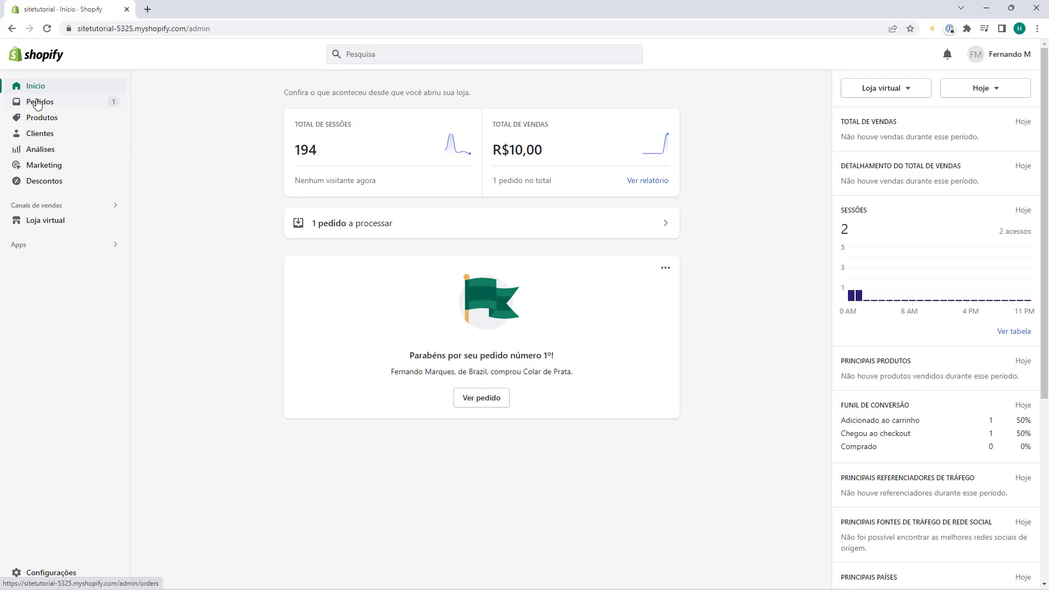
# View the Shopify orders list, then switch to the DSers-AliExpress Dropshipping app and open its Open Orders page.
pyautogui.click(46, 108)
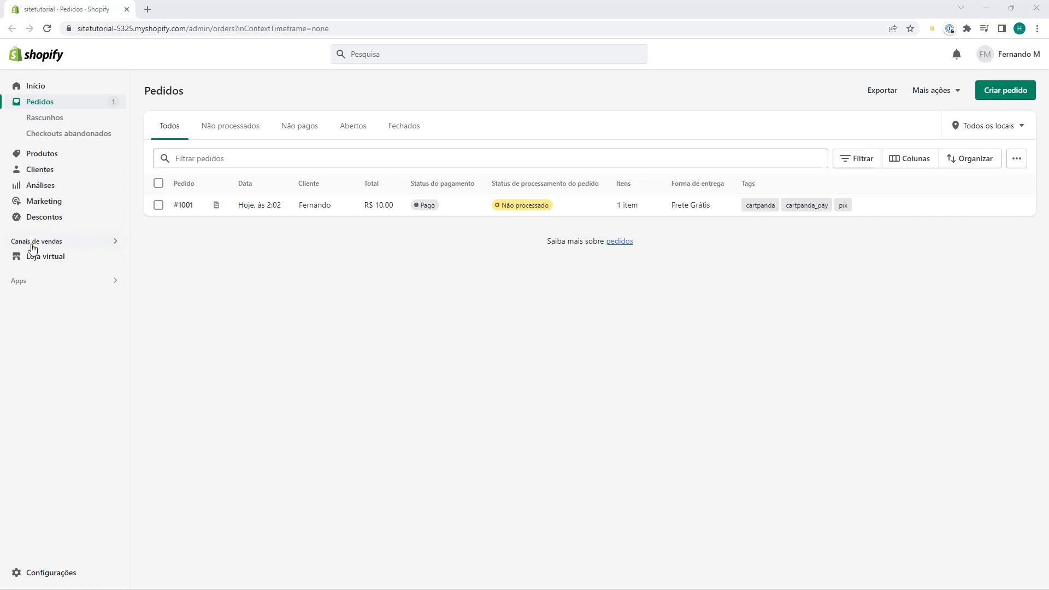
pyautogui.click(23, 284)
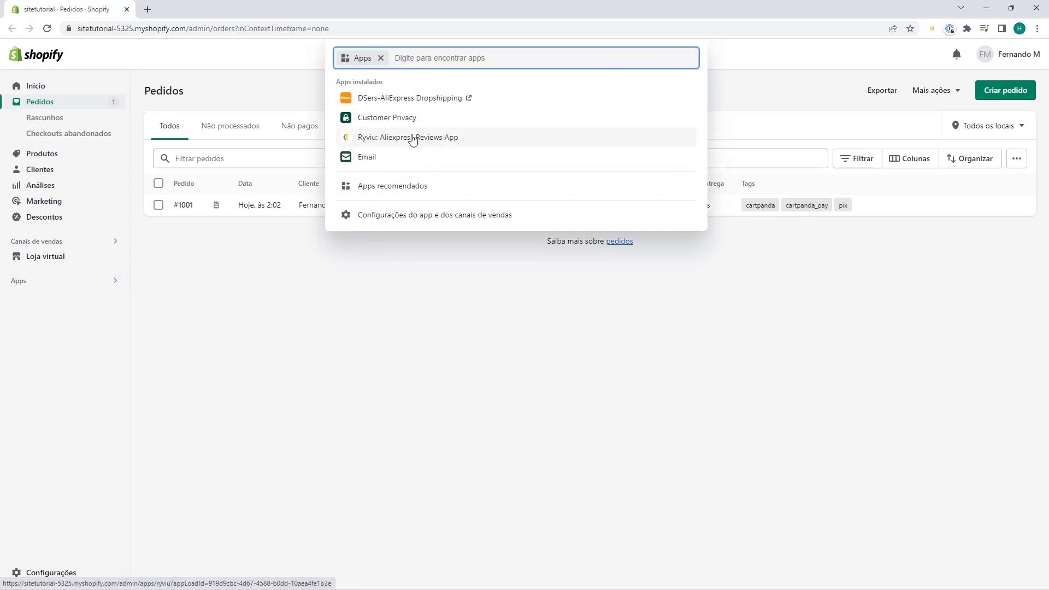
pyautogui.click(374, 107)
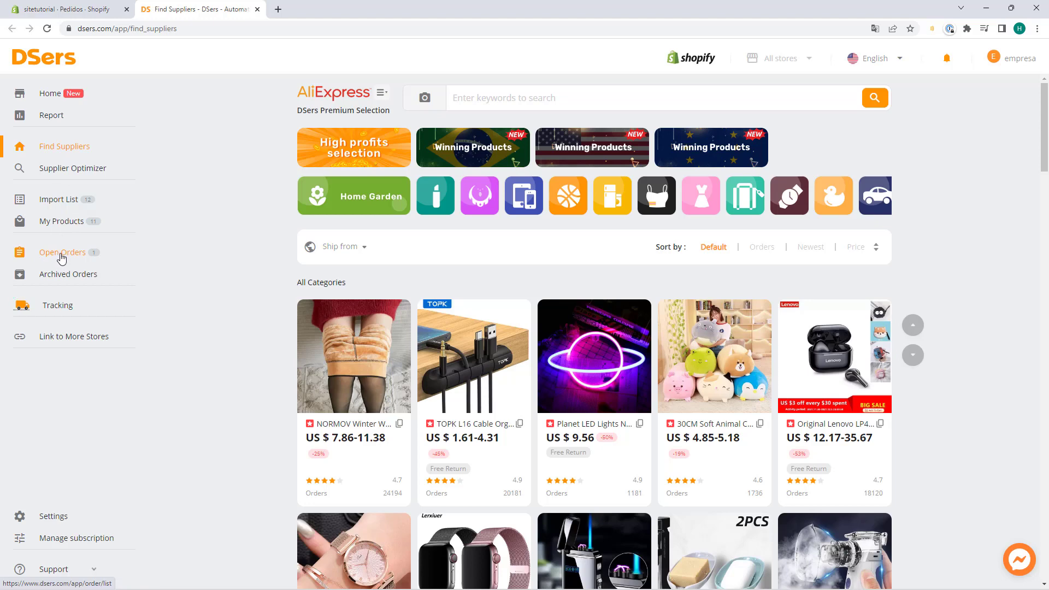
pyautogui.click(62, 254)
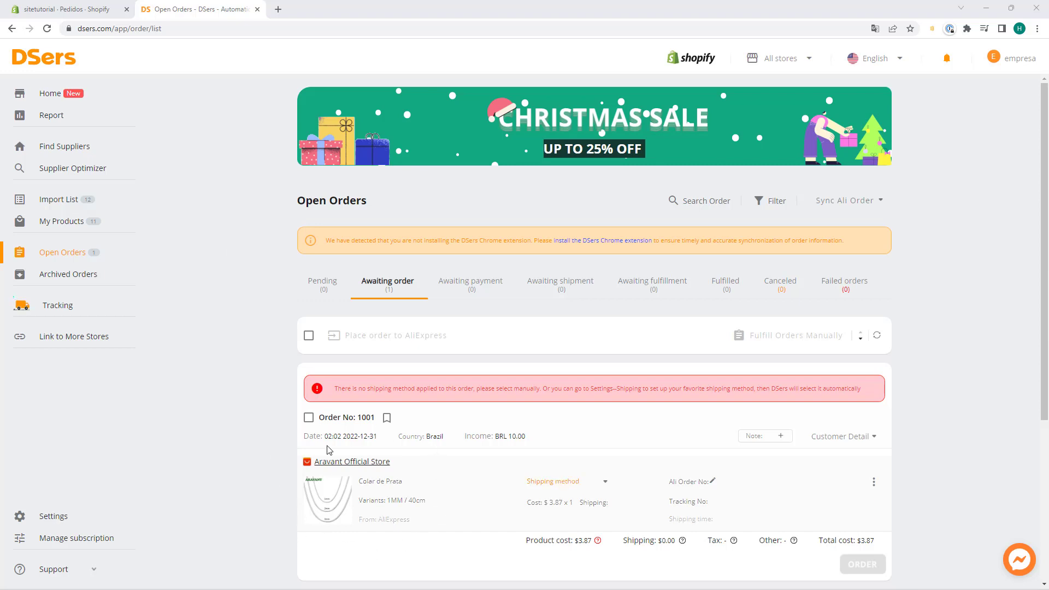
# Install the DSers - AliExpress.com Product Importer Chrome extension and close its web store page.
pyautogui.moveTo(323, 503)
pyautogui.click(592, 244)
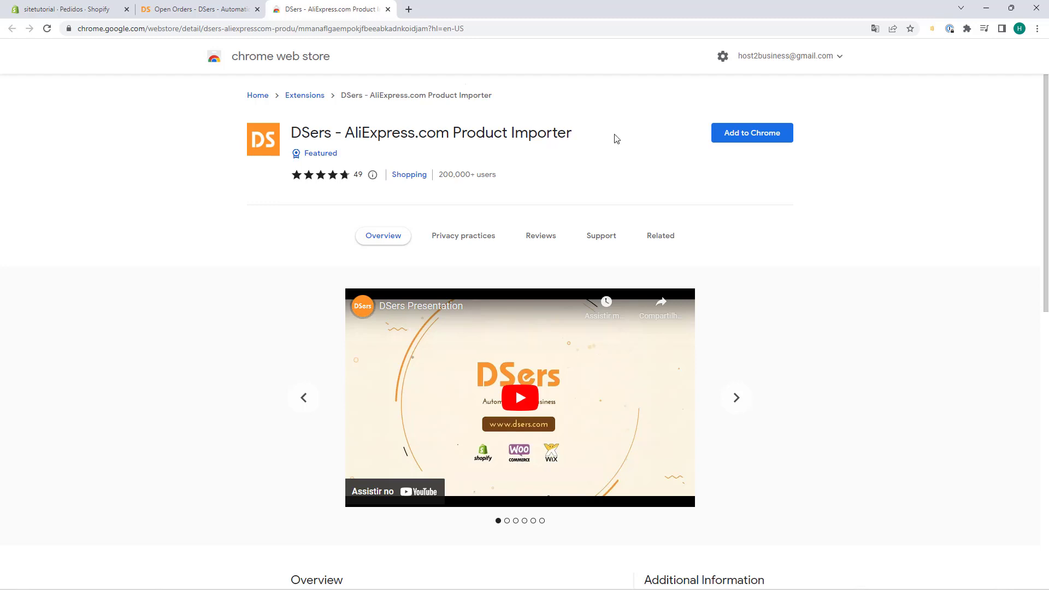
pyautogui.click(745, 138)
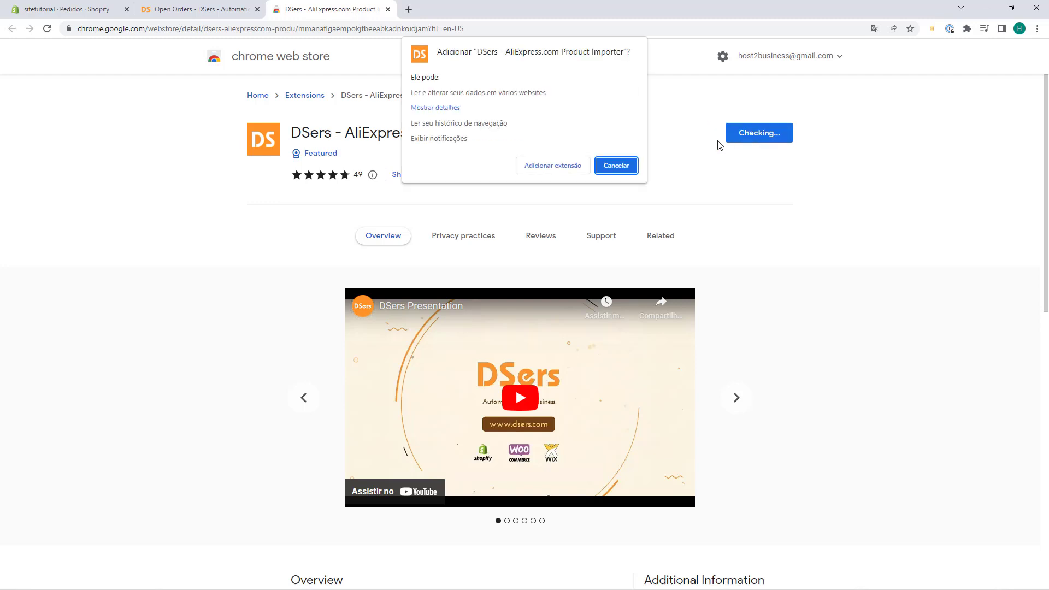
pyautogui.click(551, 171)
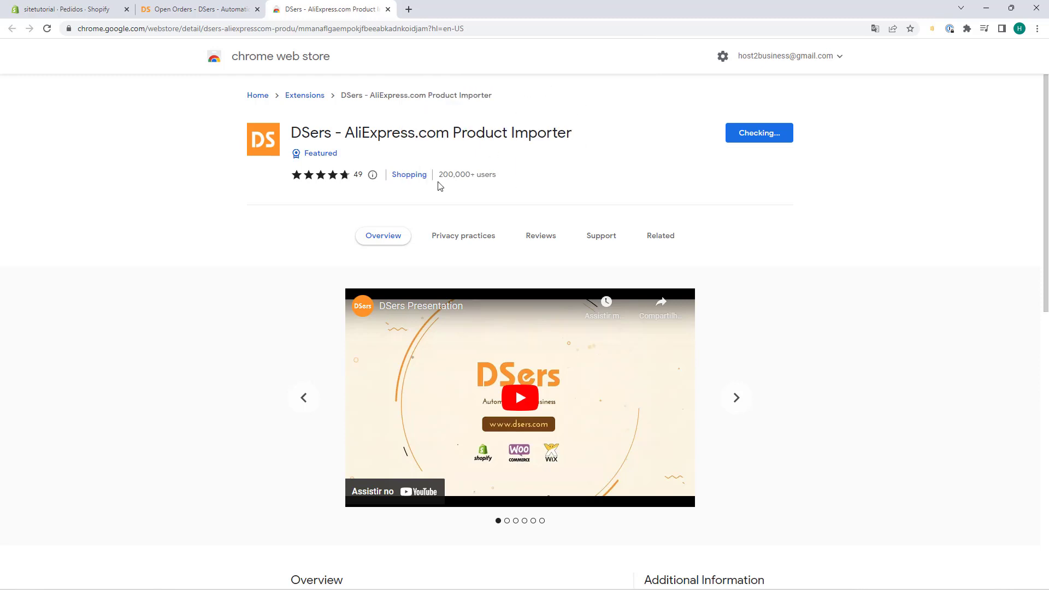
pyautogui.click(298, 147)
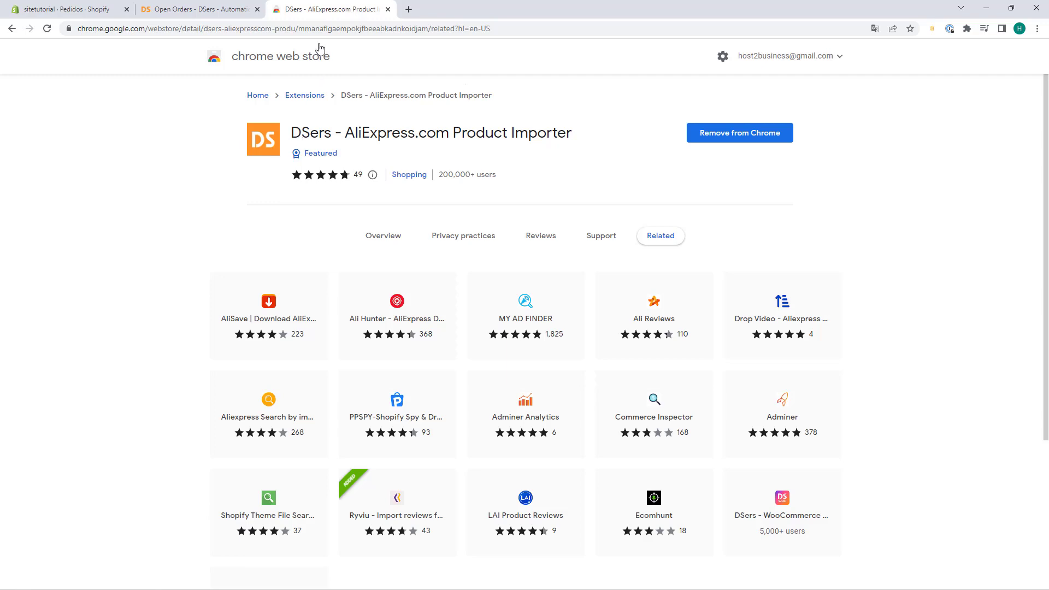
pyautogui.hotkey('ctrl', 'w')
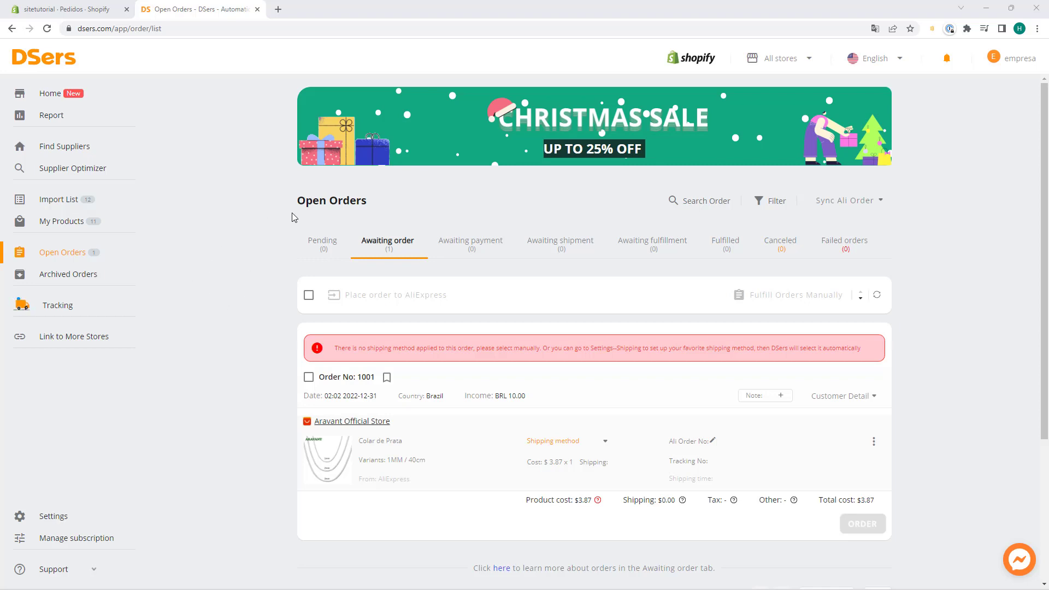
# Place the awaiting Colar de Prata order to AliExpress, using AliExpress Standard Shipping as the shipping method.
pyautogui.scroll(-2, 276, 214)
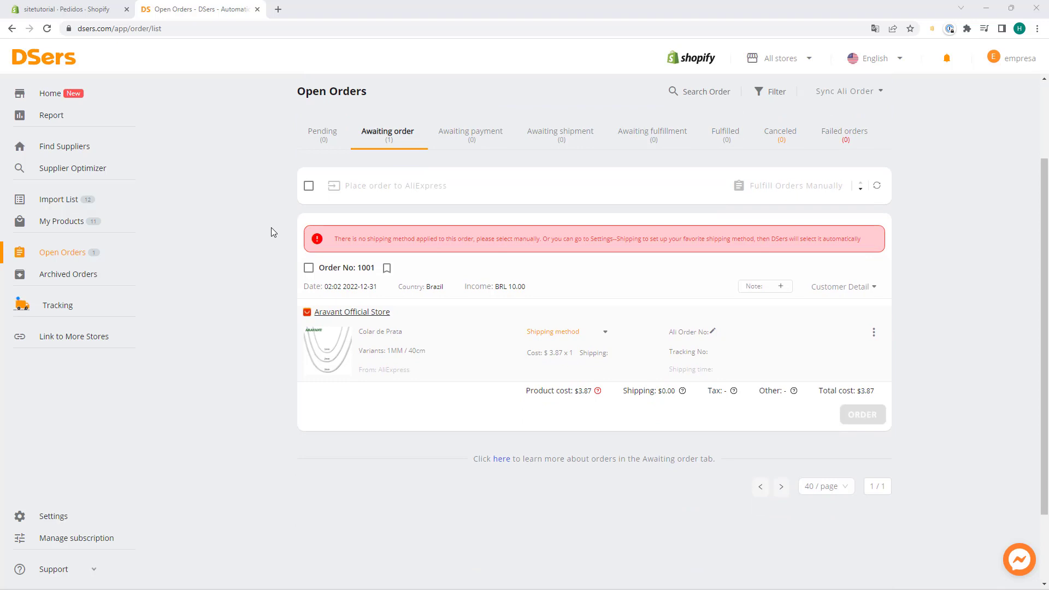
pyautogui.click(309, 269)
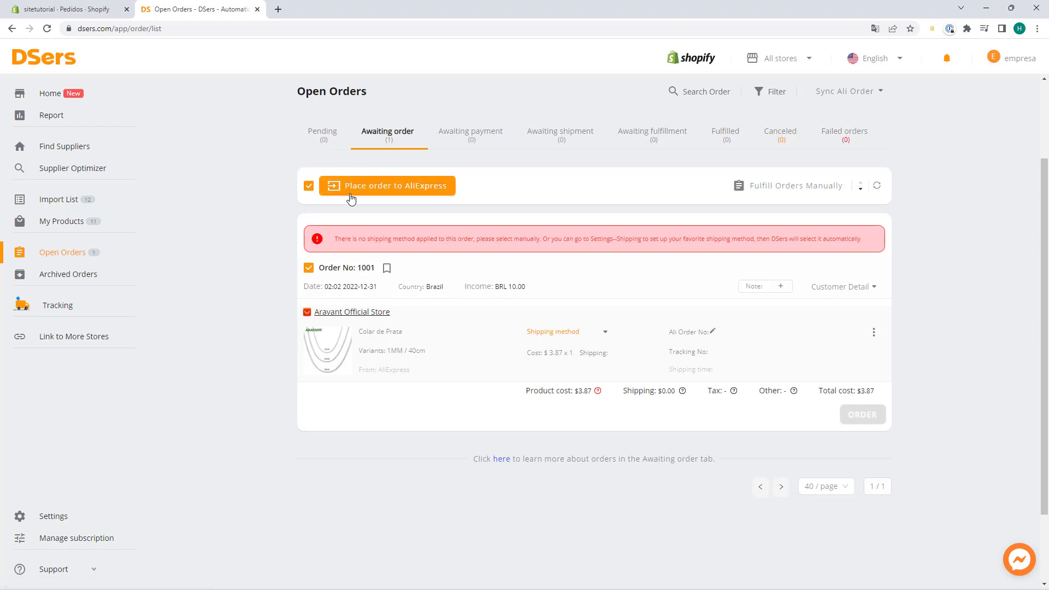
pyautogui.click(387, 192)
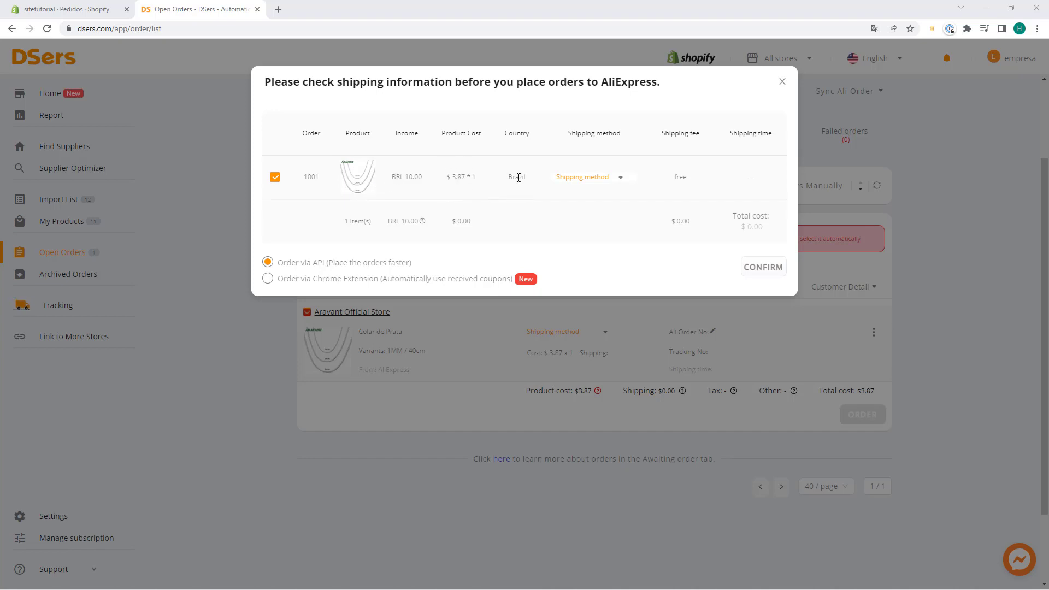
pyautogui.click(601, 183)
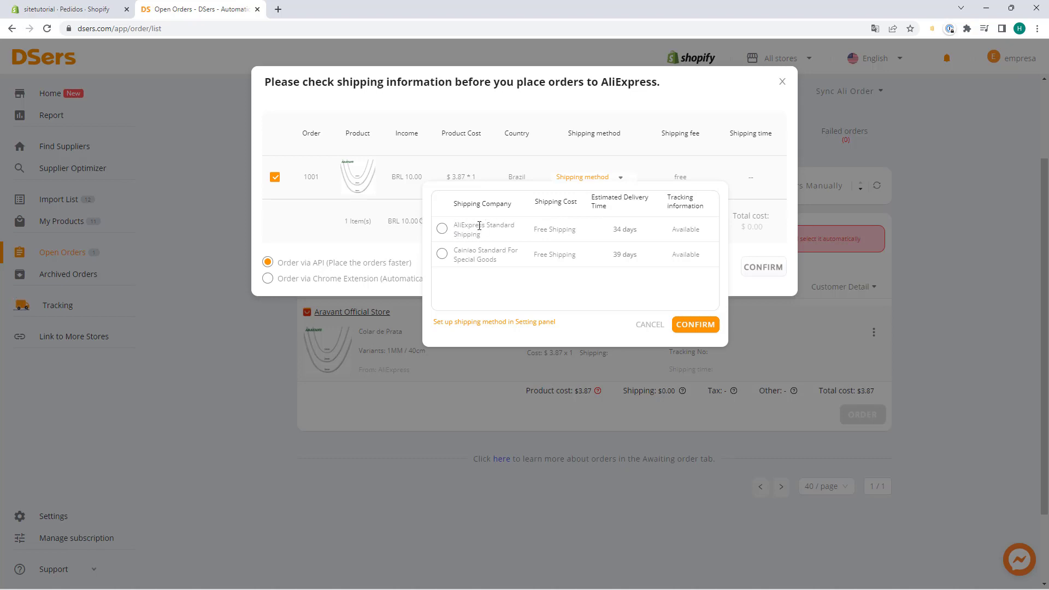
pyautogui.click(443, 229)
pyautogui.click(696, 324)
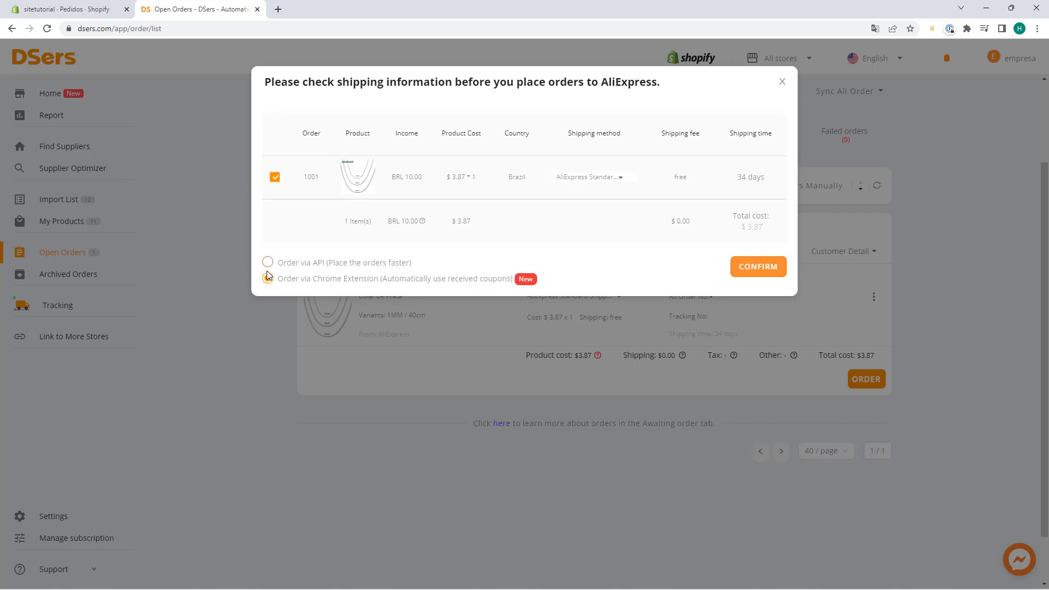
pyautogui.click(745, 272)
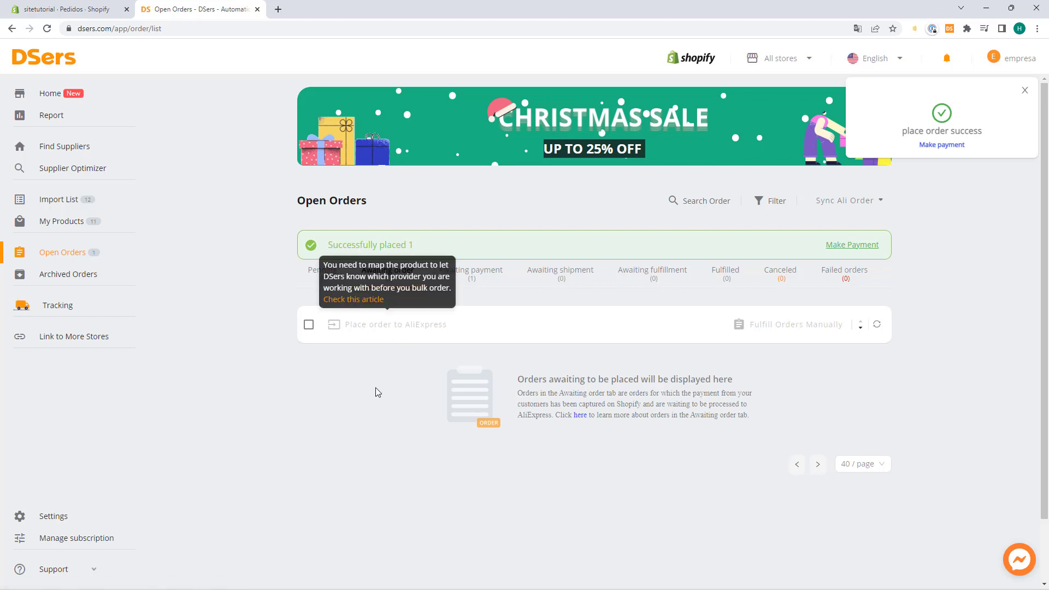
# Select the Colar de Prata order awaiting payment, proceed to payment on AliExpress and review the order's details there.
pyautogui.click(469, 278)
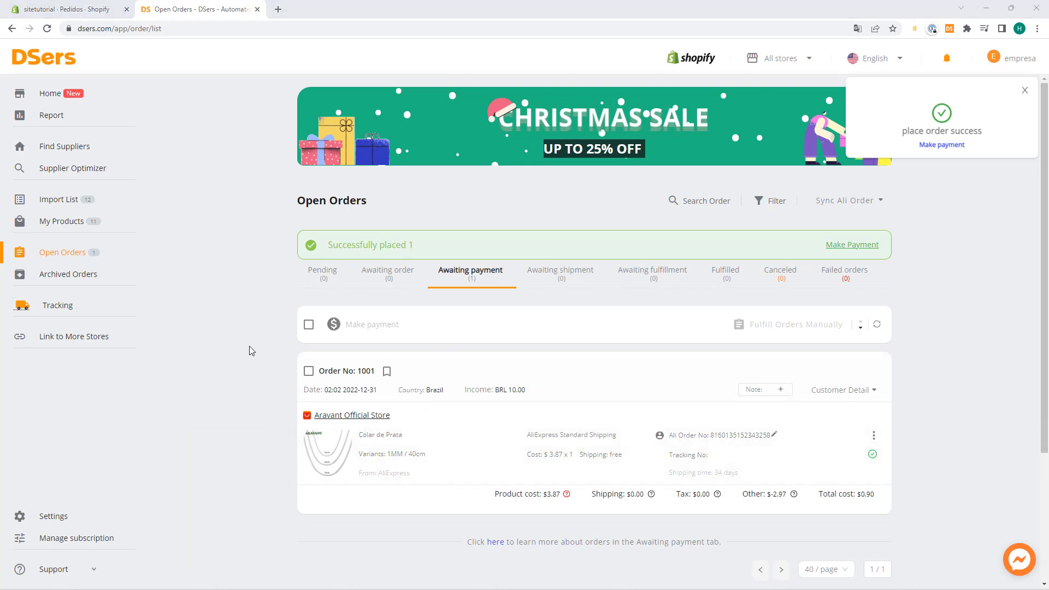
pyautogui.click(309, 372)
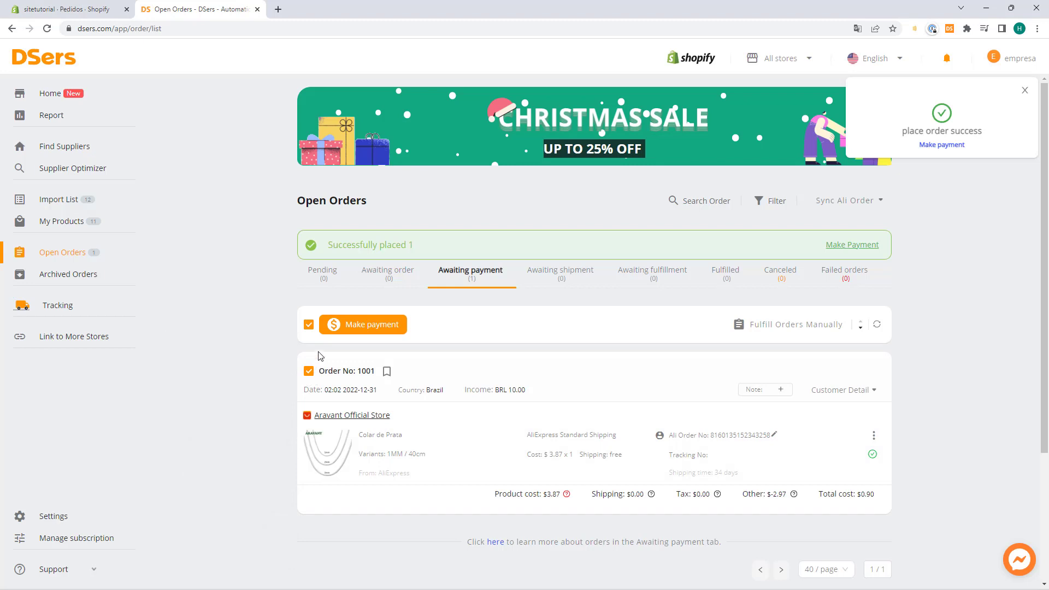
pyautogui.click(362, 328)
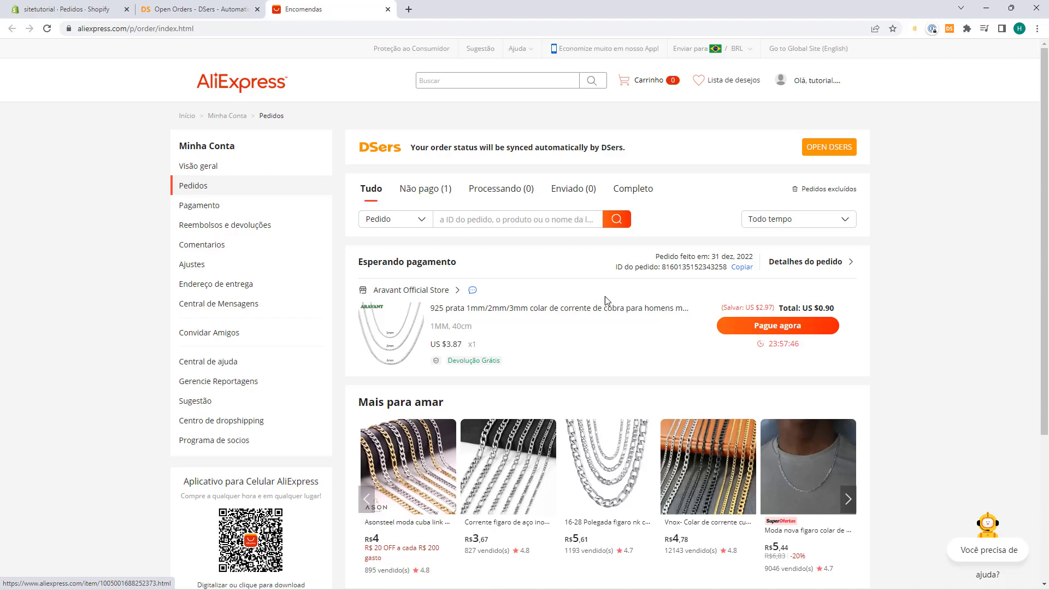
pyautogui.click(807, 263)
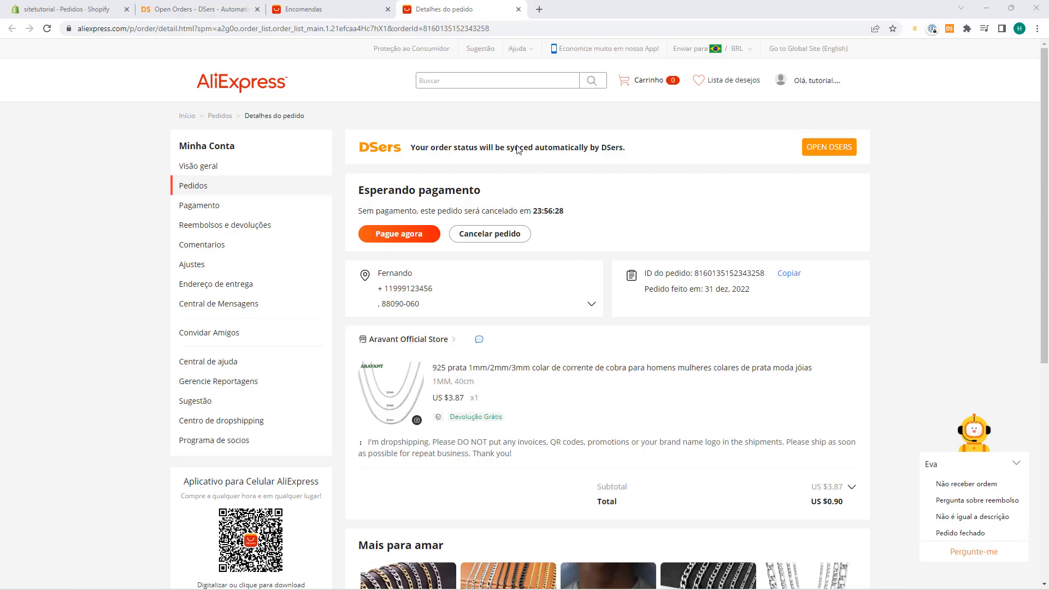
pyautogui.hotkey('ctrl', 'w')
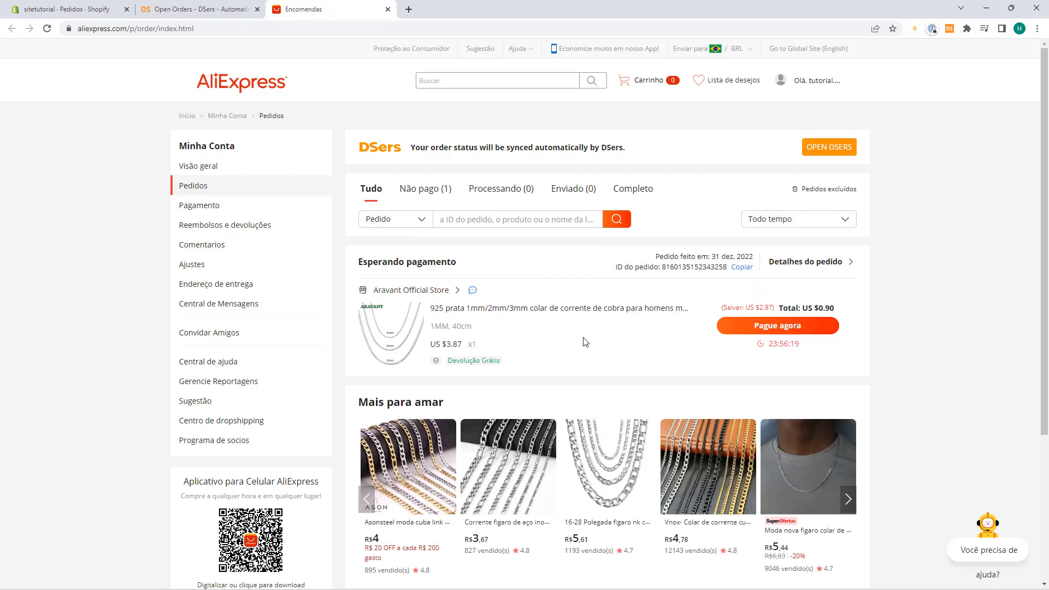
# Review the available payment methods and pay for the necklace order on AliExpress with Pix.
pyautogui.click(766, 330)
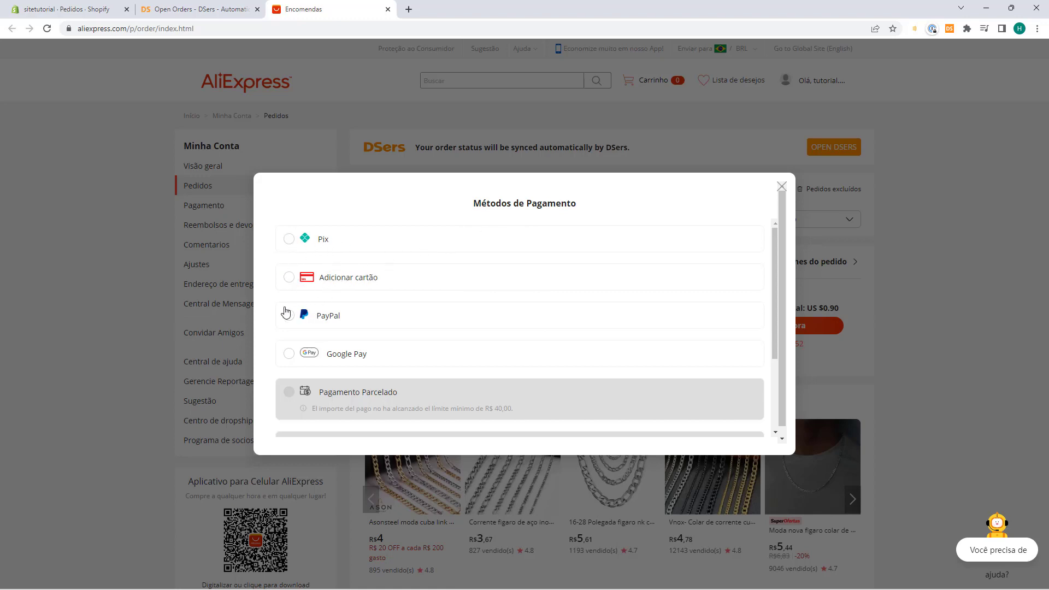
pyautogui.scroll(-2, 355, 361)
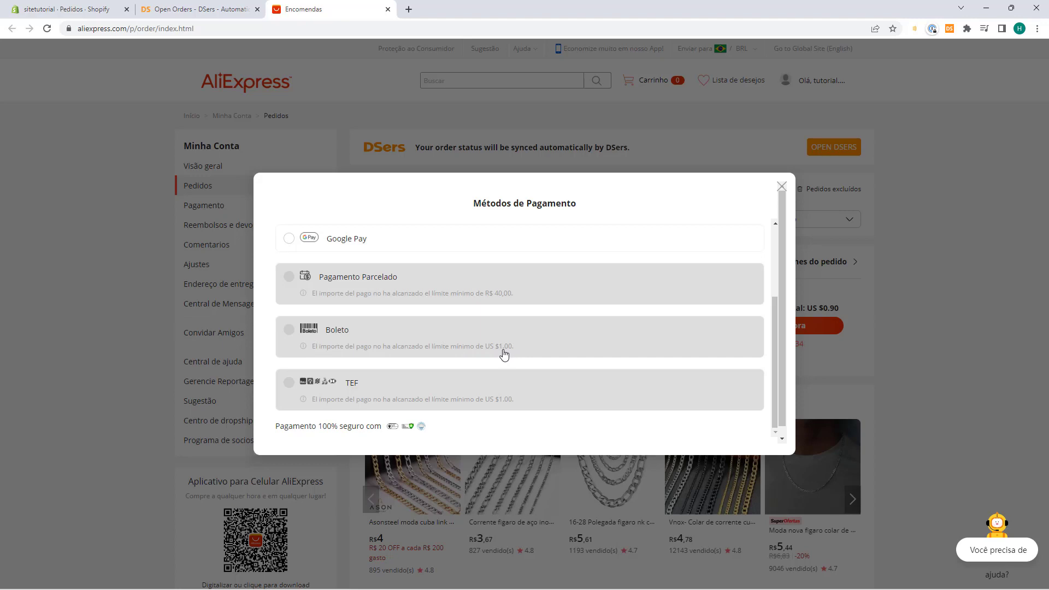
pyautogui.scroll(2, 495, 344)
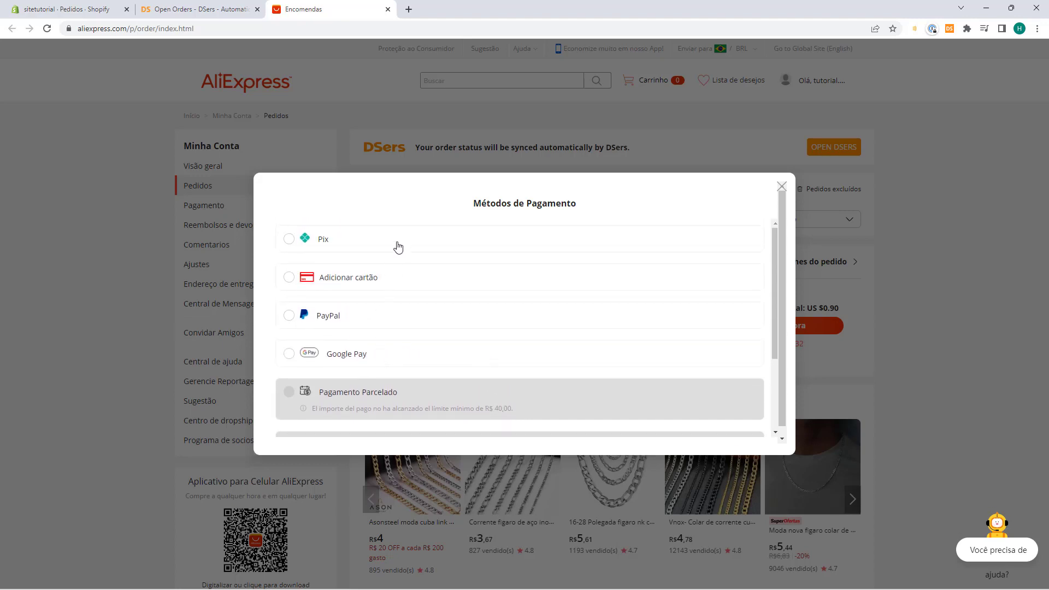
pyautogui.scroll(-2, 386, 345)
pyautogui.scroll(2, 384, 360)
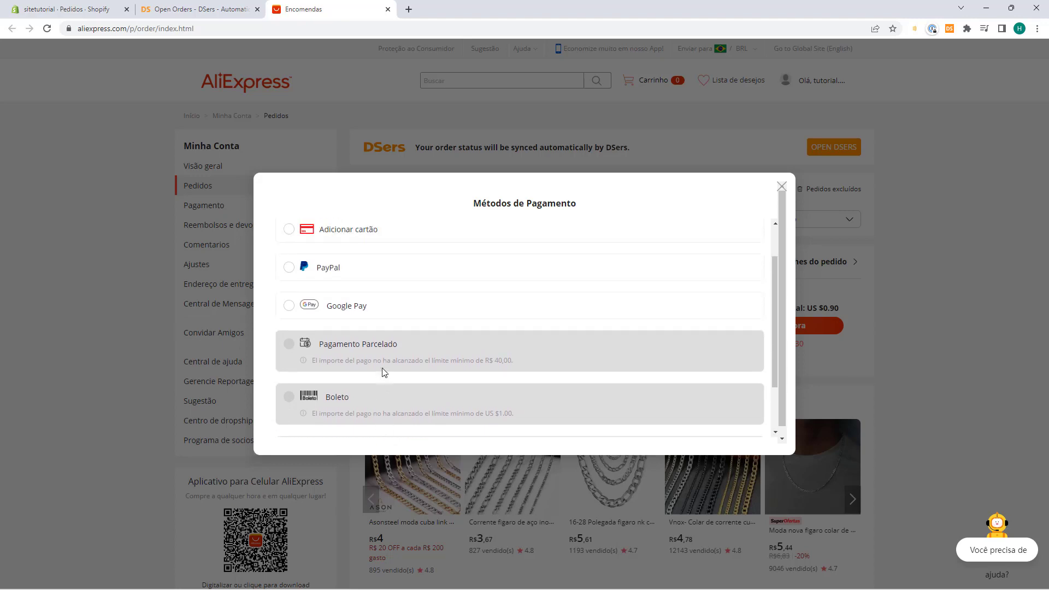
pyautogui.click(294, 245)
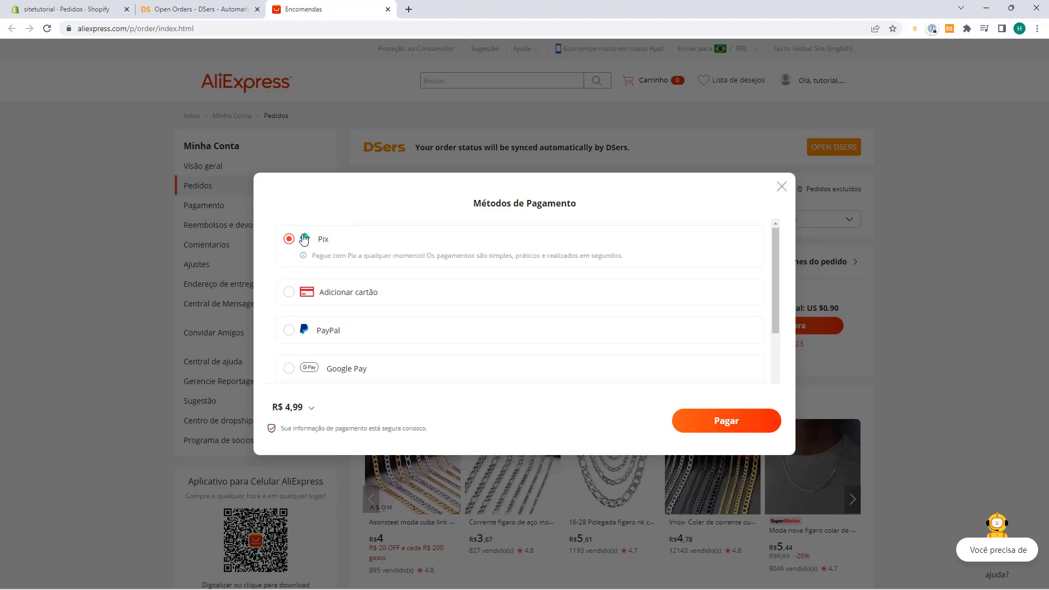
pyautogui.click(294, 294)
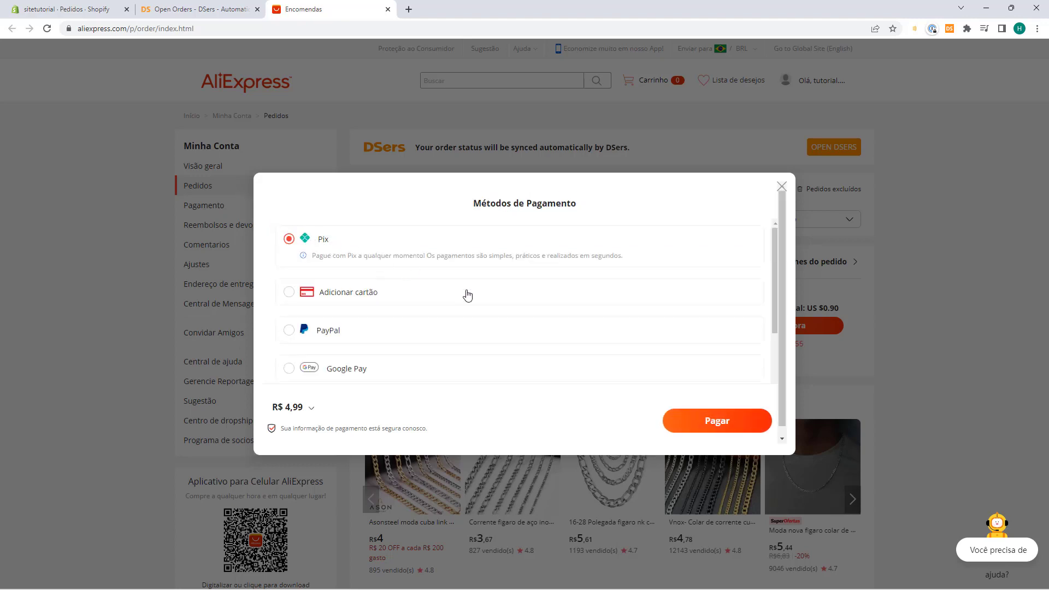
pyautogui.click(706, 422)
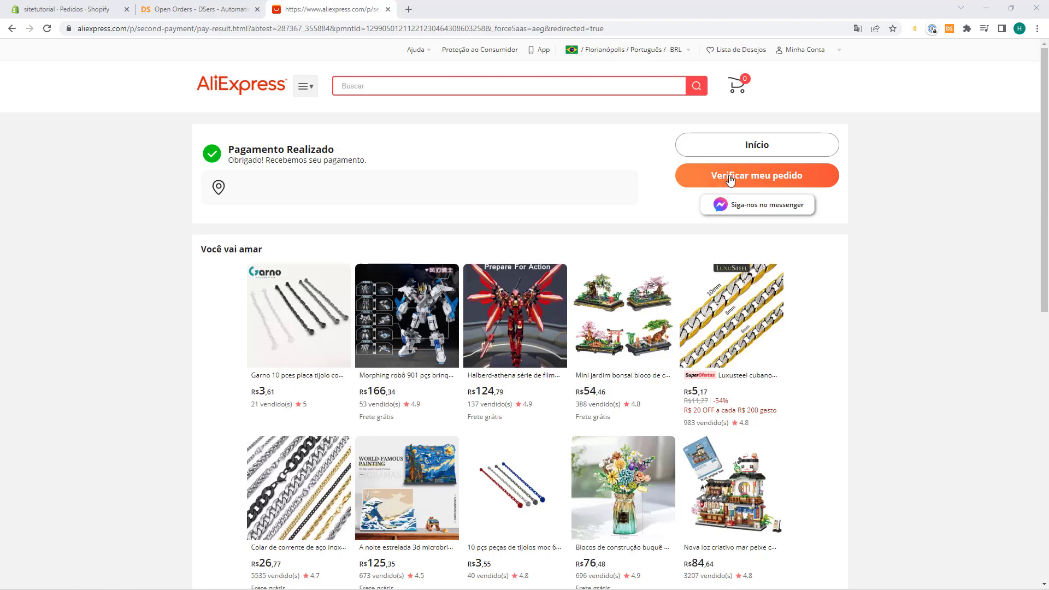
# Check the paid necklace order among the AliExpress orders being processed.
pyautogui.click(757, 177)
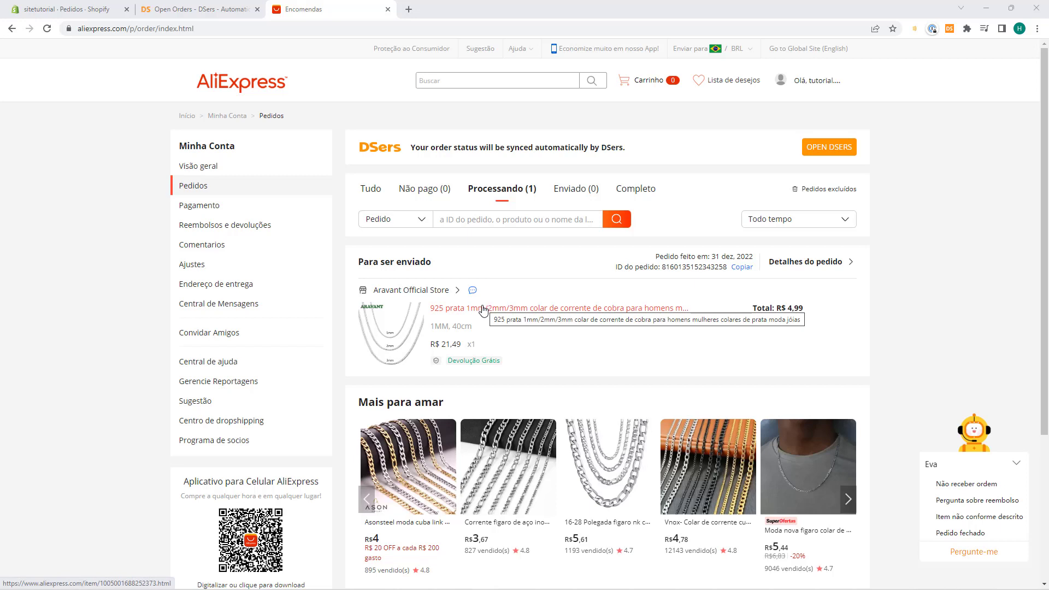
pyautogui.click(565, 193)
pyautogui.click(500, 200)
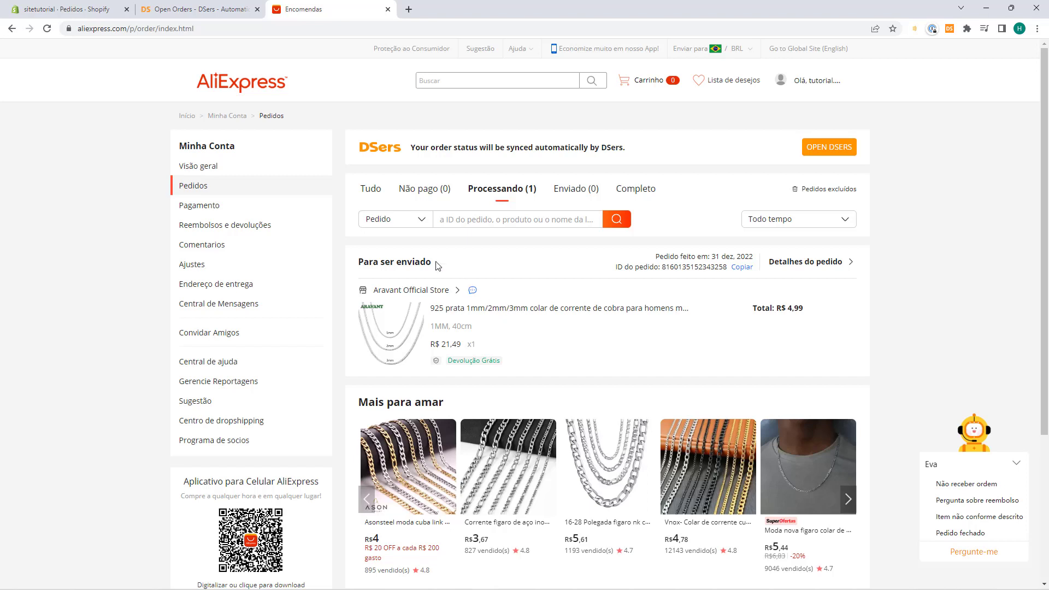
# Switch back to Shopify, open the Colar de Prata order and start processing its item.
pyautogui.click(91, 17)
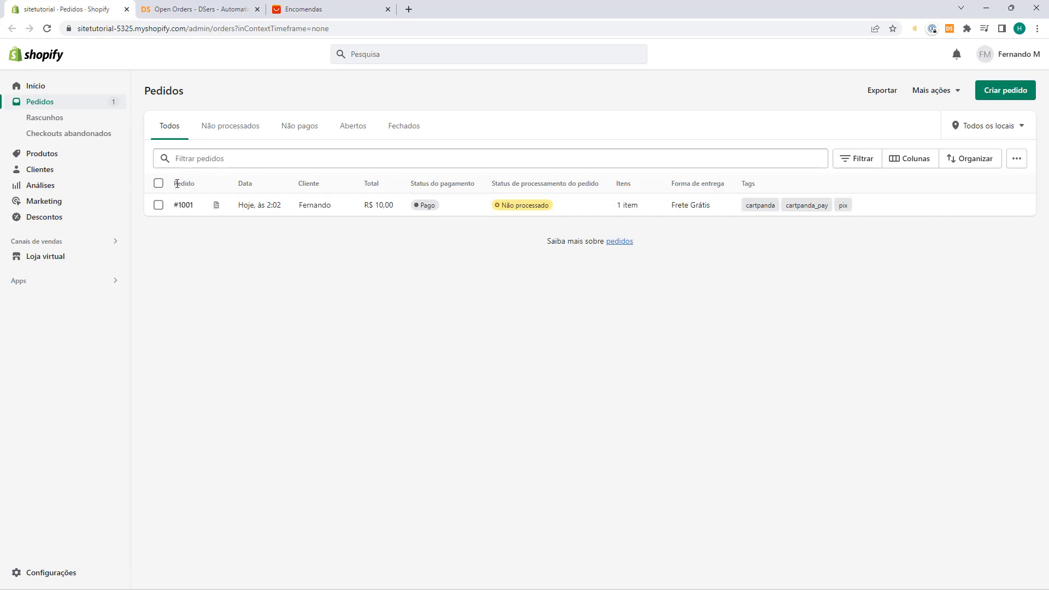
pyautogui.click(184, 210)
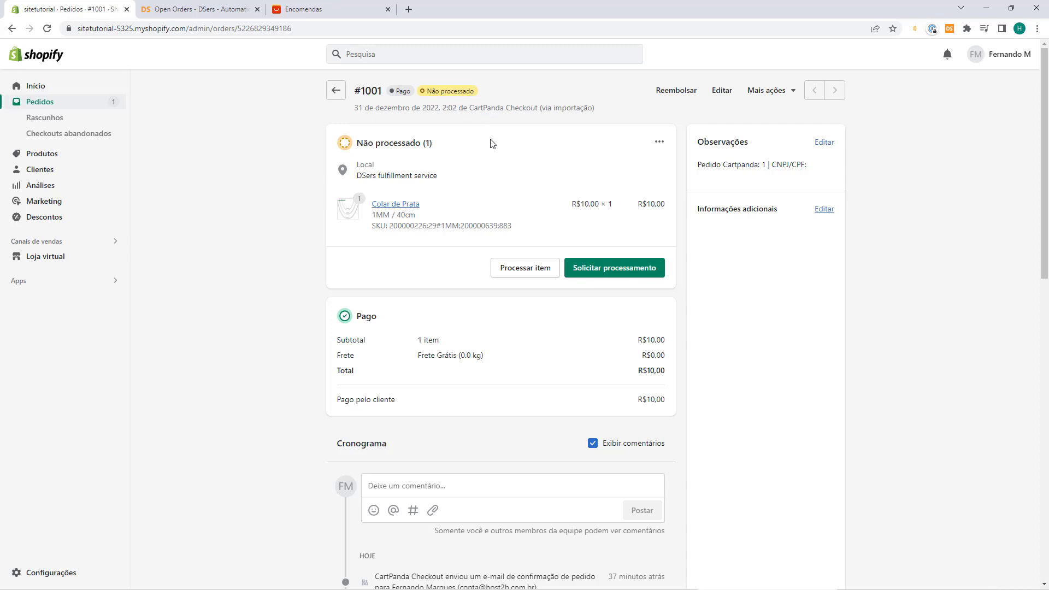
pyautogui.click(517, 274)
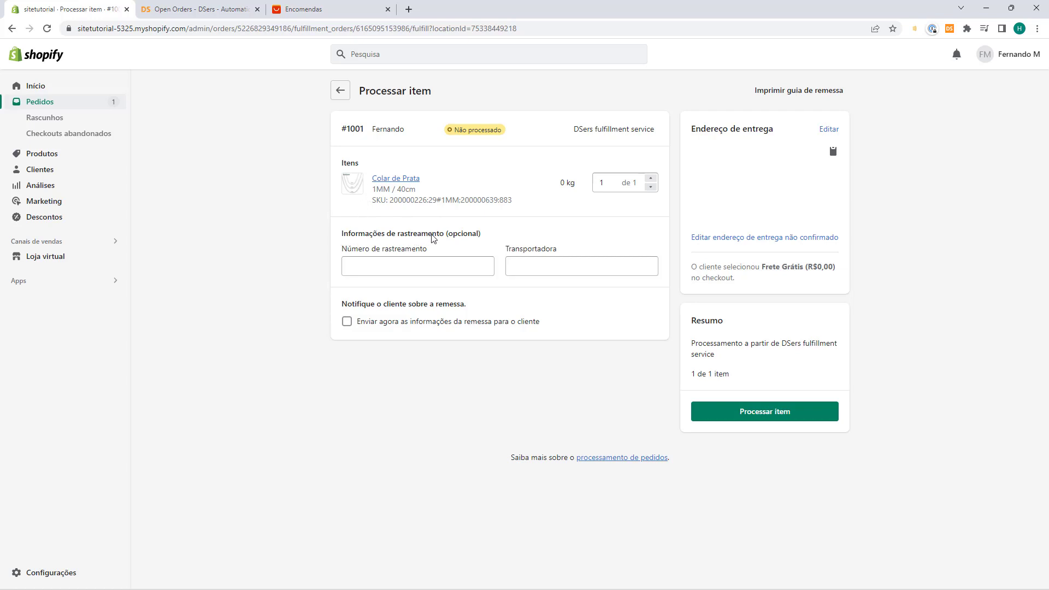
# Paste the shipment's tracking number into the item's tracking information and copy it again from there.
pyautogui.click(385, 262)
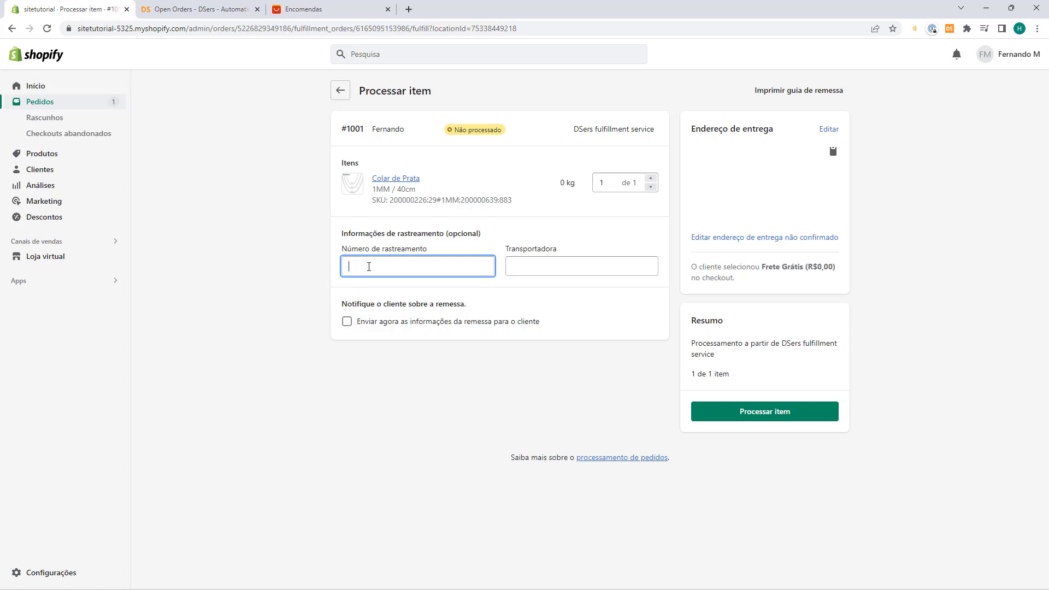
pyautogui.hotkey('ctrl', 'v')
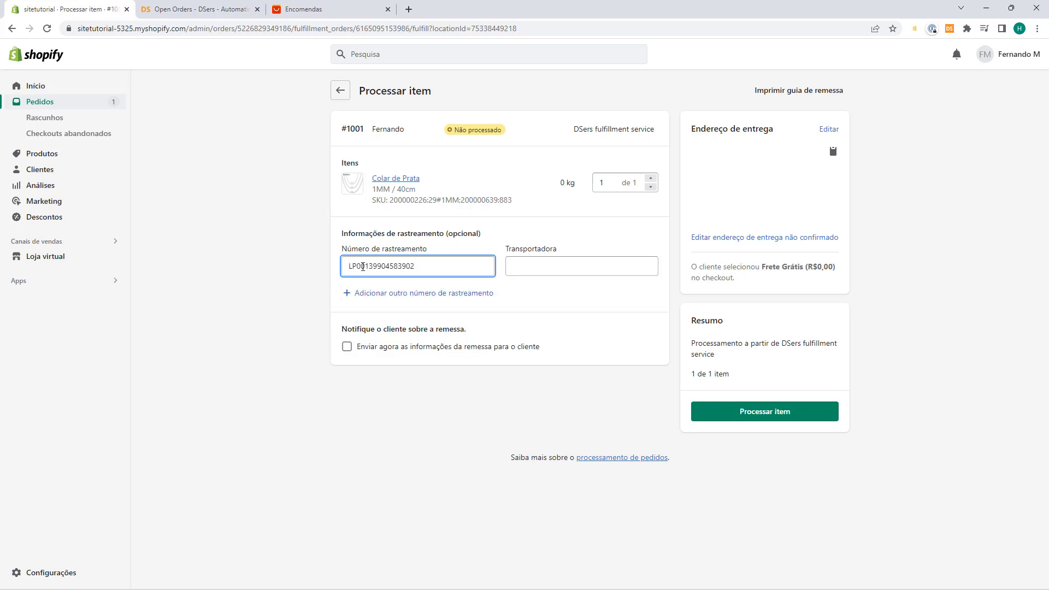
pyautogui.doubleClick(374, 271)
pyautogui.hotkey('ctrl', 'c')
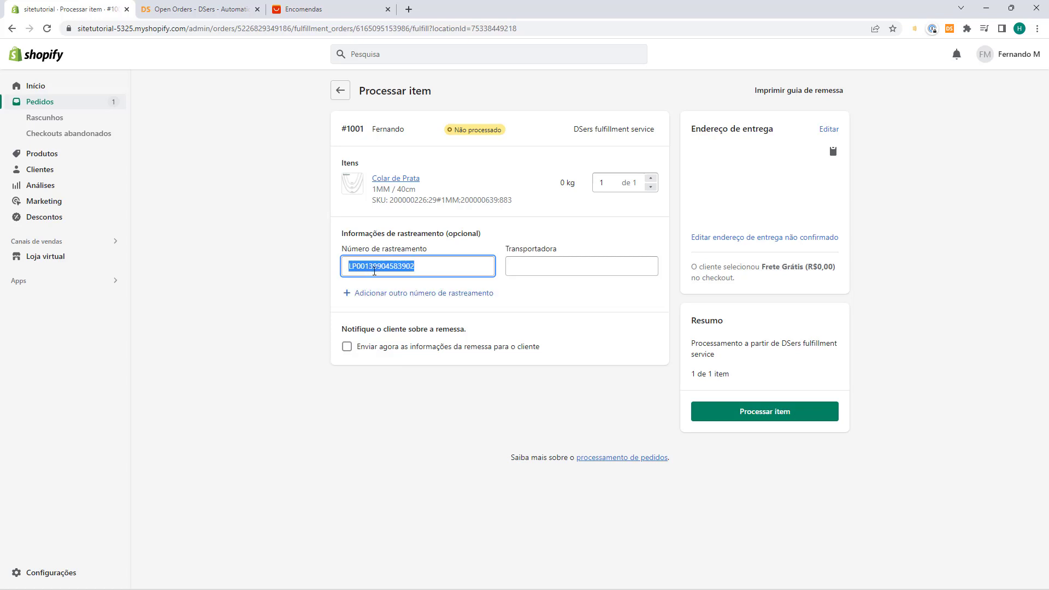
# Set the carrier of the Colar de Prata shipment to Outro.
pyautogui.click(384, 272)
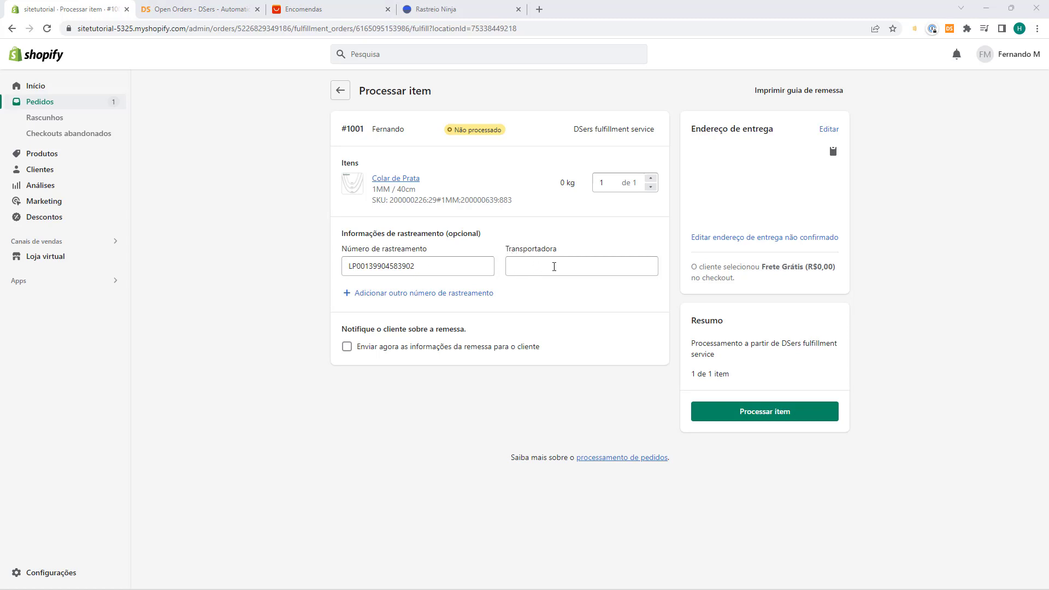
pyautogui.click(555, 267)
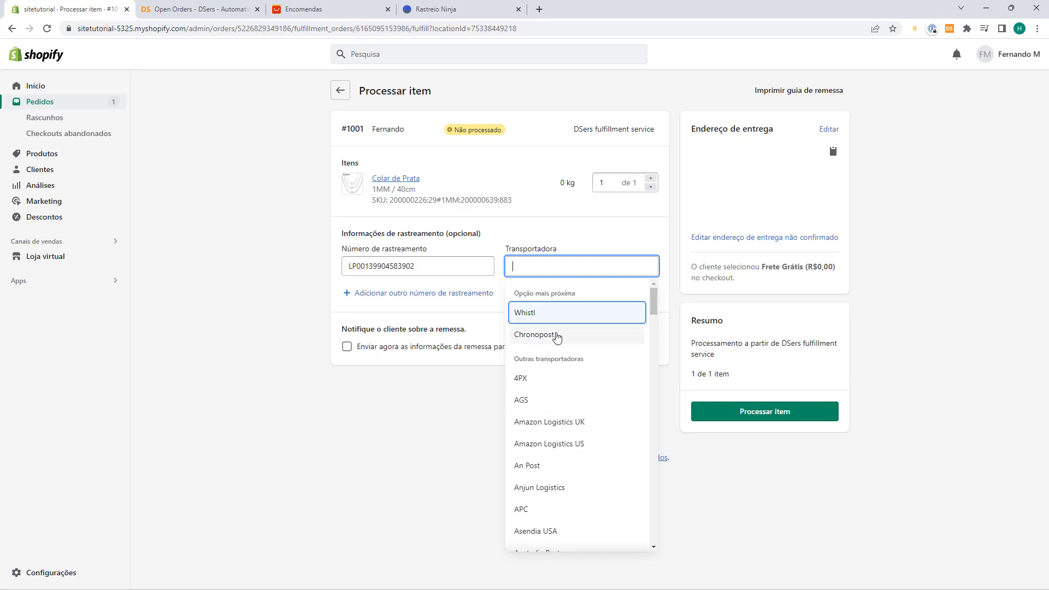
pyautogui.scroll(-20, 558, 336)
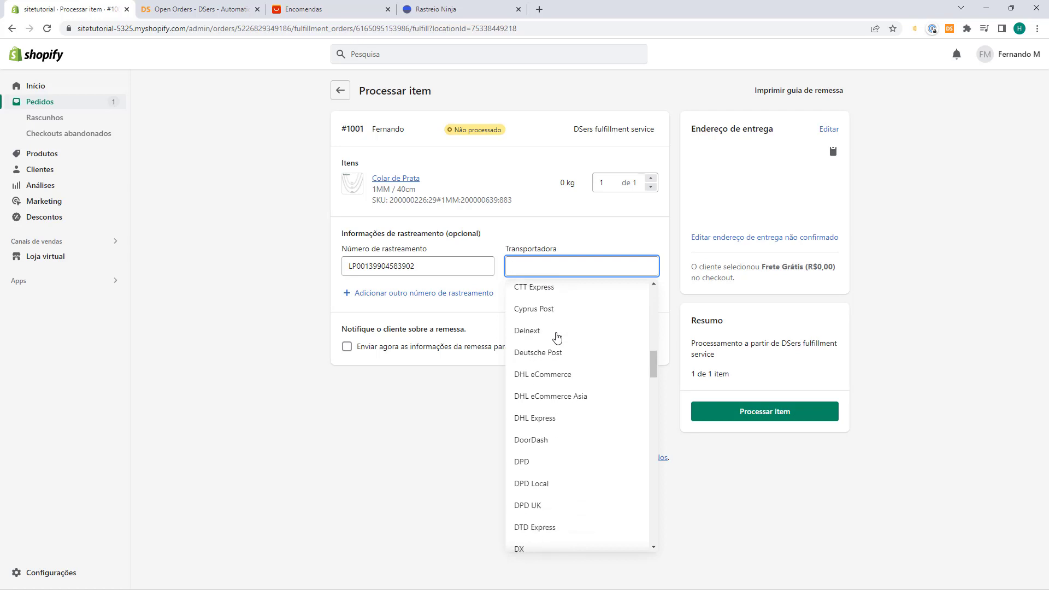
pyautogui.scroll(-20, 557, 337)
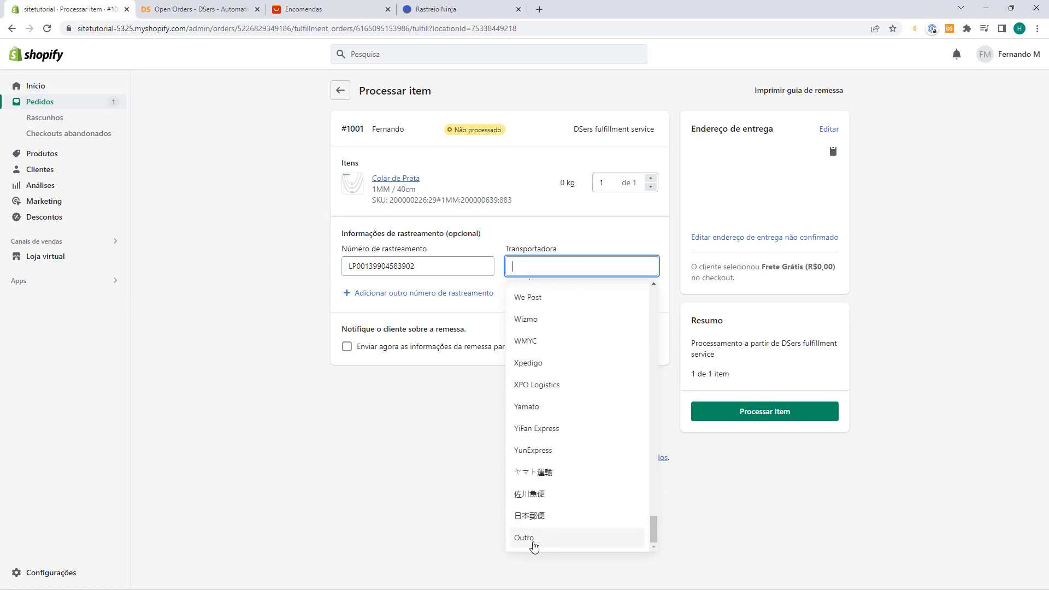
pyautogui.click(525, 539)
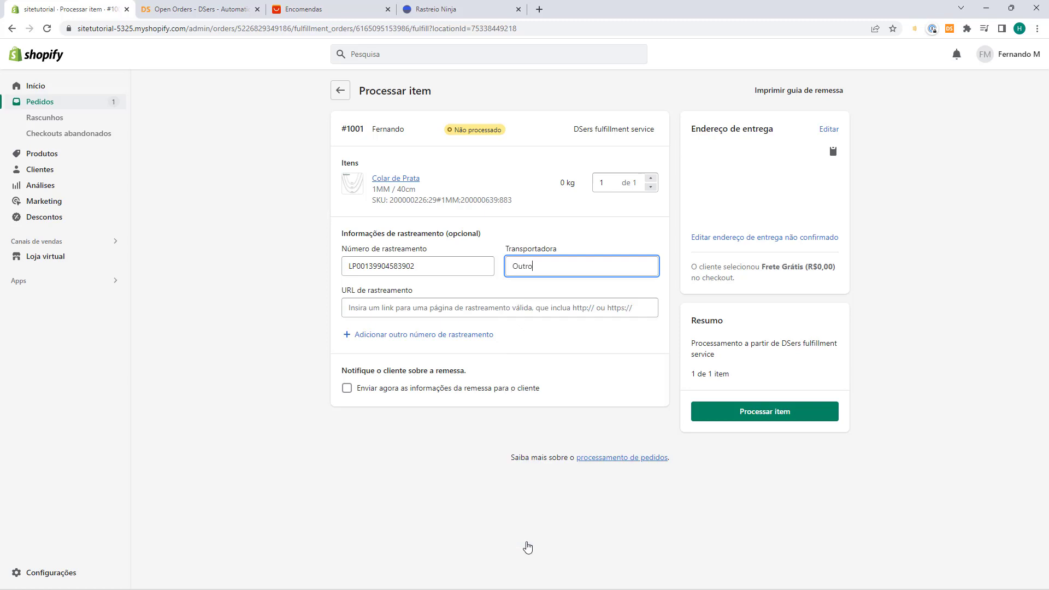
# Switch to the Rastreio Ninja site and search for the shipment using the copied tracking number.
pyautogui.click(372, 300)
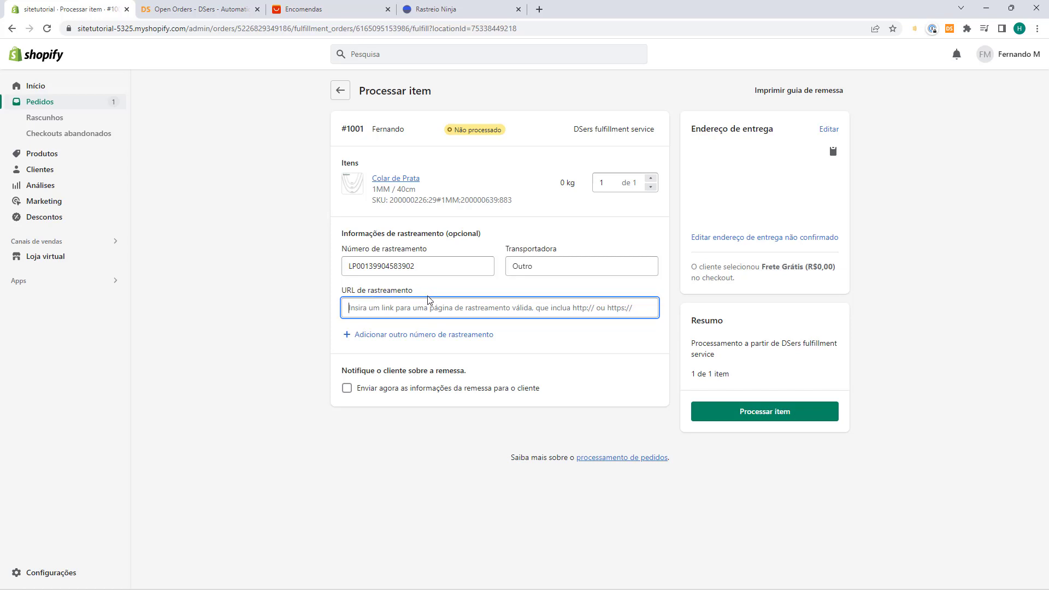
pyautogui.click(464, 15)
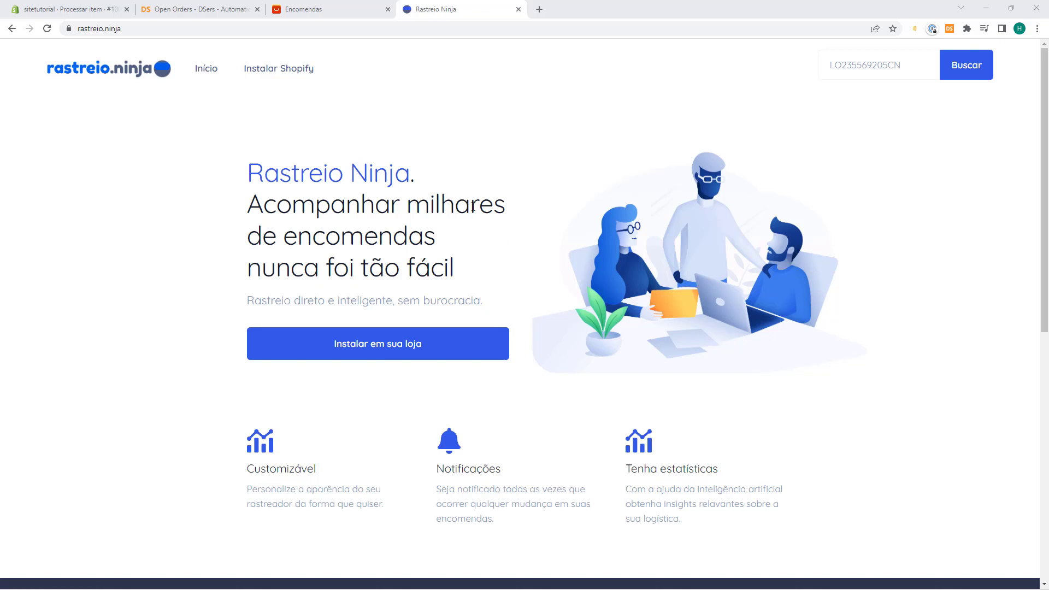
pyautogui.click(832, 76)
pyautogui.hotkey('ctrl', 'v')
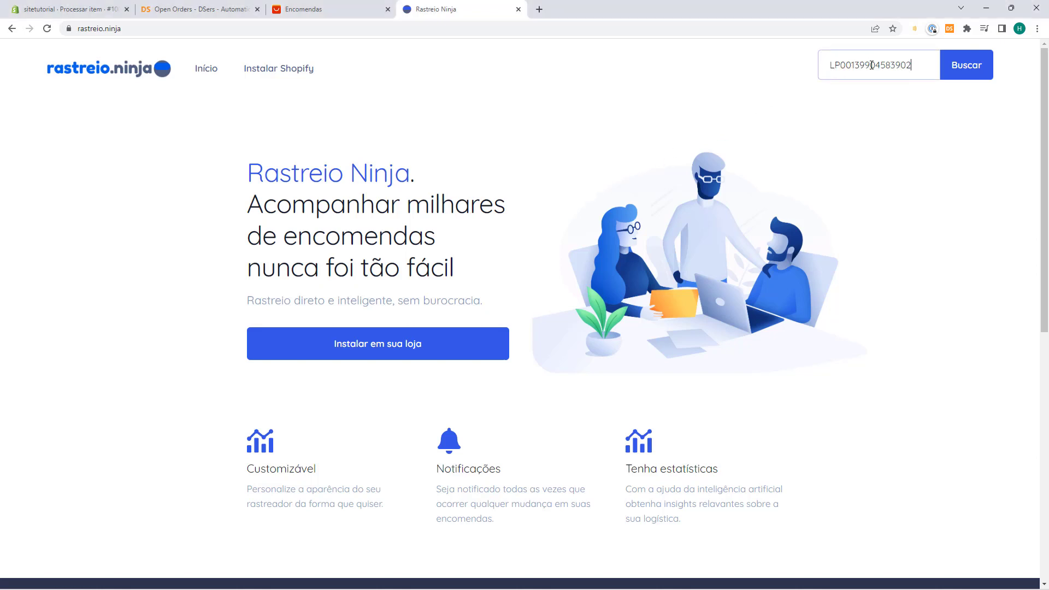
pyautogui.click(955, 67)
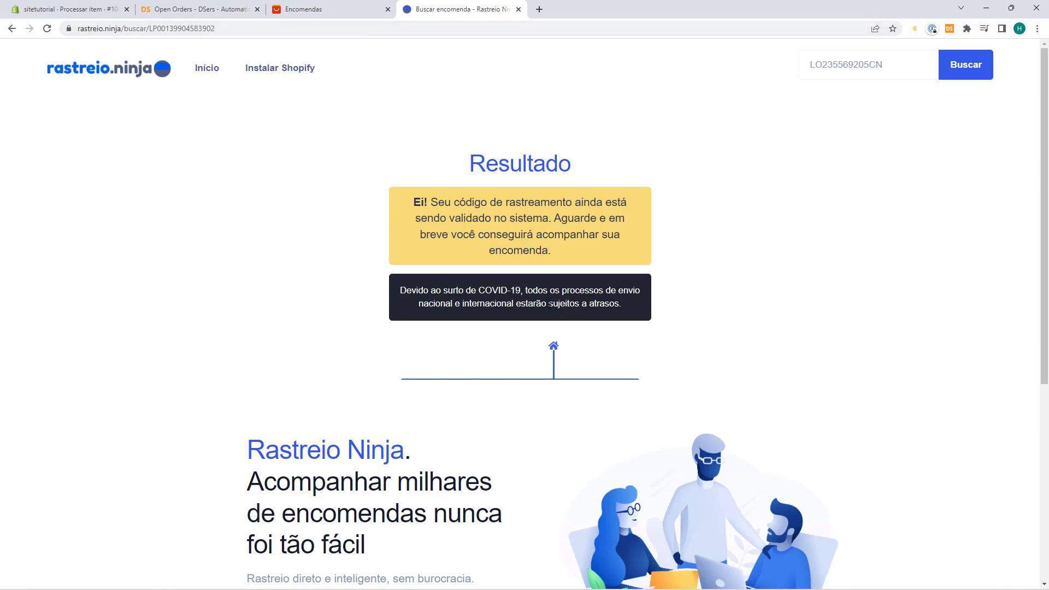
# Copy the full address of the Rastreio Ninja result page and paste it as the tracking URL in Shopify.
pyautogui.doubleClick(184, 30)
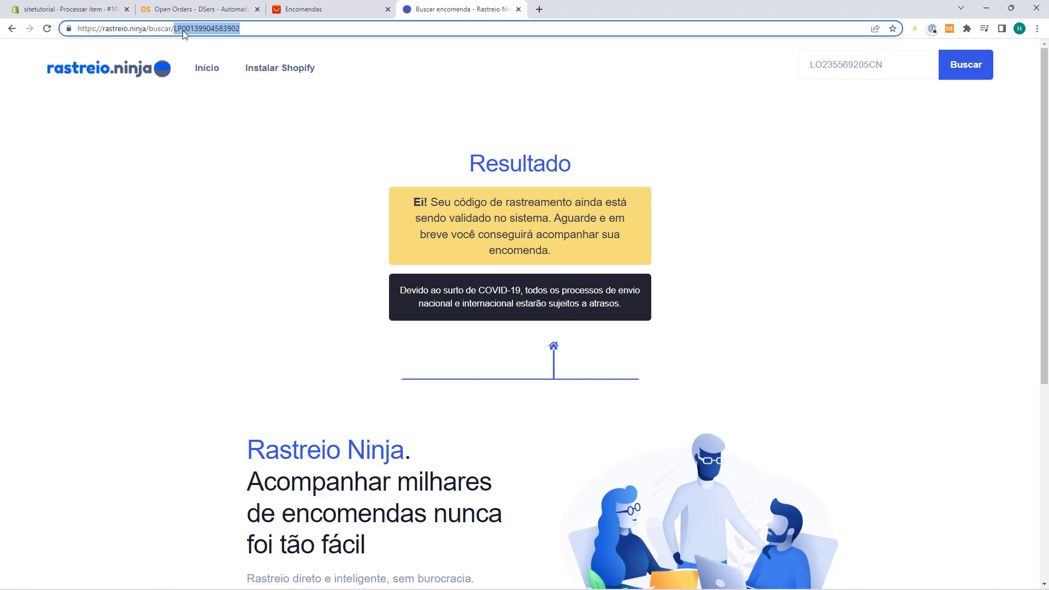
pyautogui.tripleClick(184, 31)
pyautogui.hotkey('ctrl', 'c')
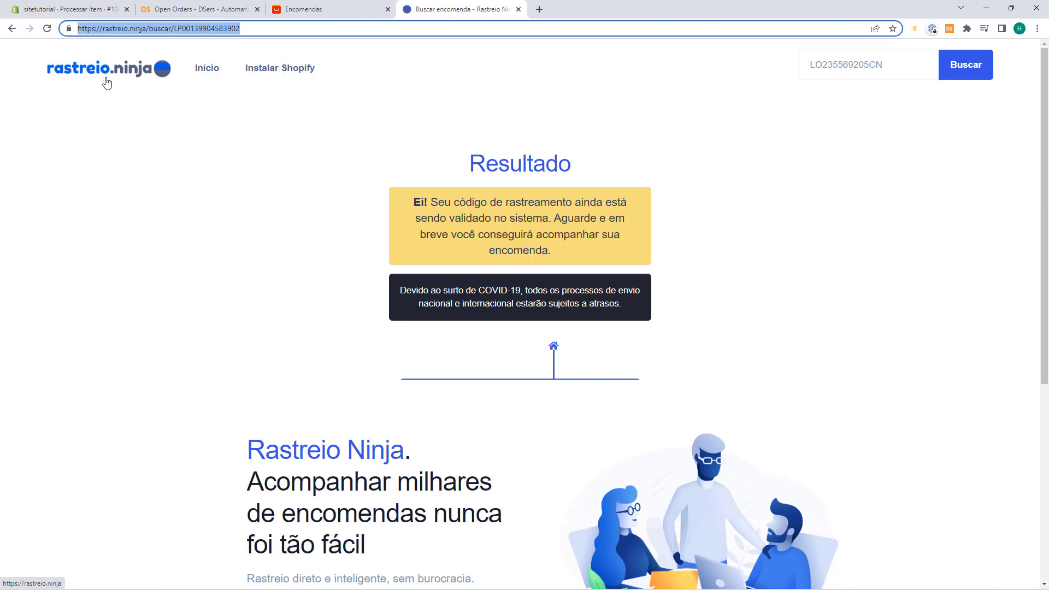
pyautogui.click(85, 13)
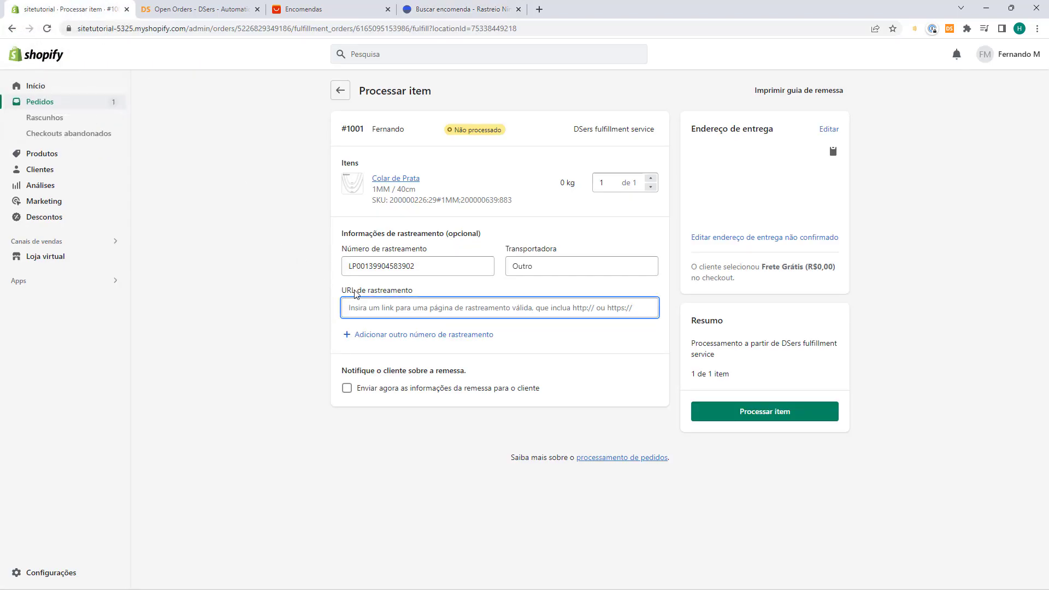
pyautogui.hotkey('ctrl', 'v')
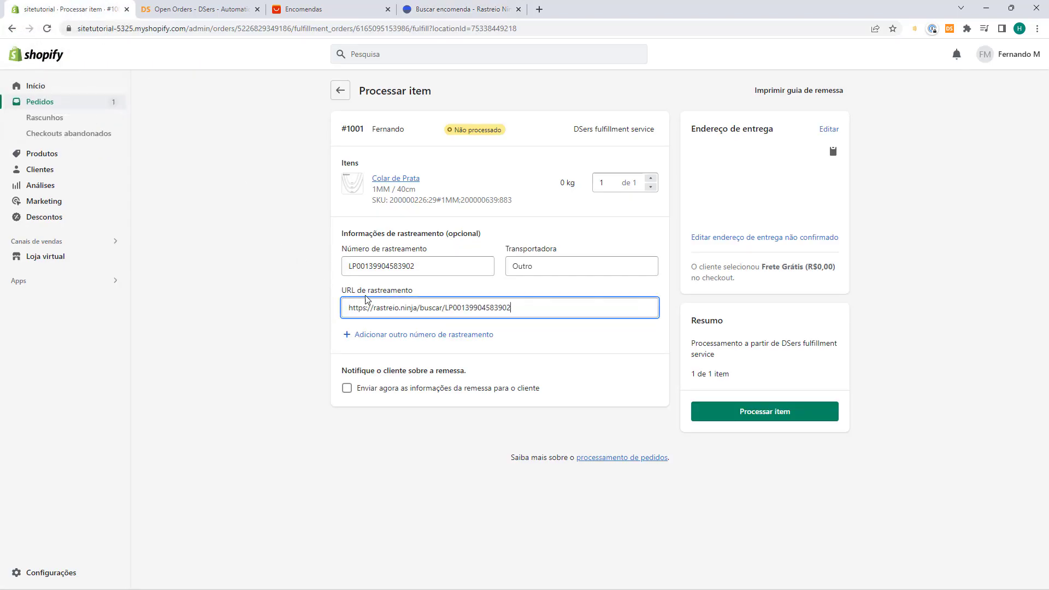
# Choose to send the shipment information to the customer now and process the item.
pyautogui.click(419, 295)
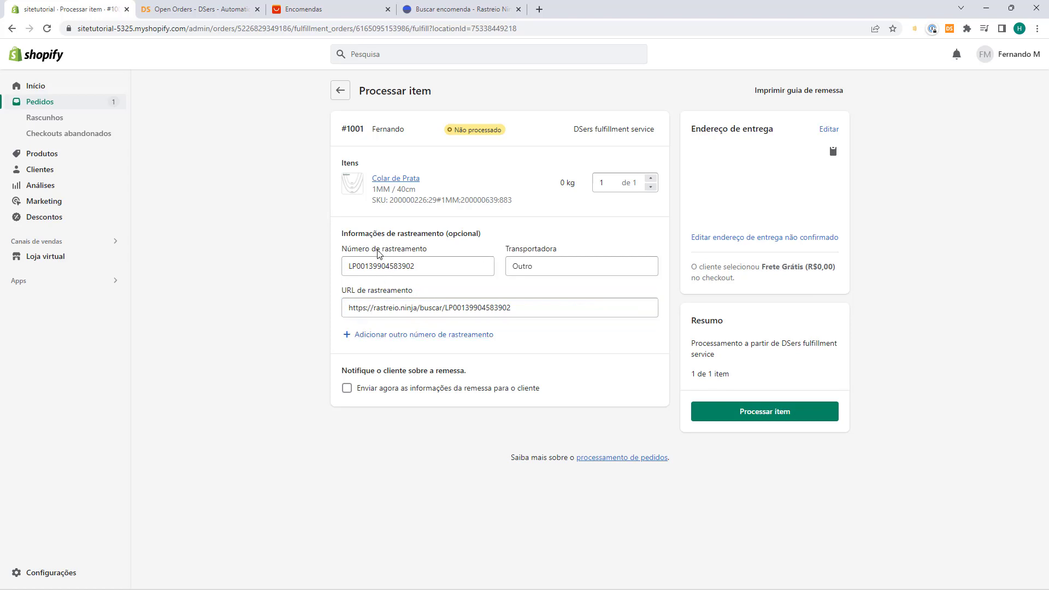
pyautogui.click(348, 391)
pyautogui.click(766, 414)
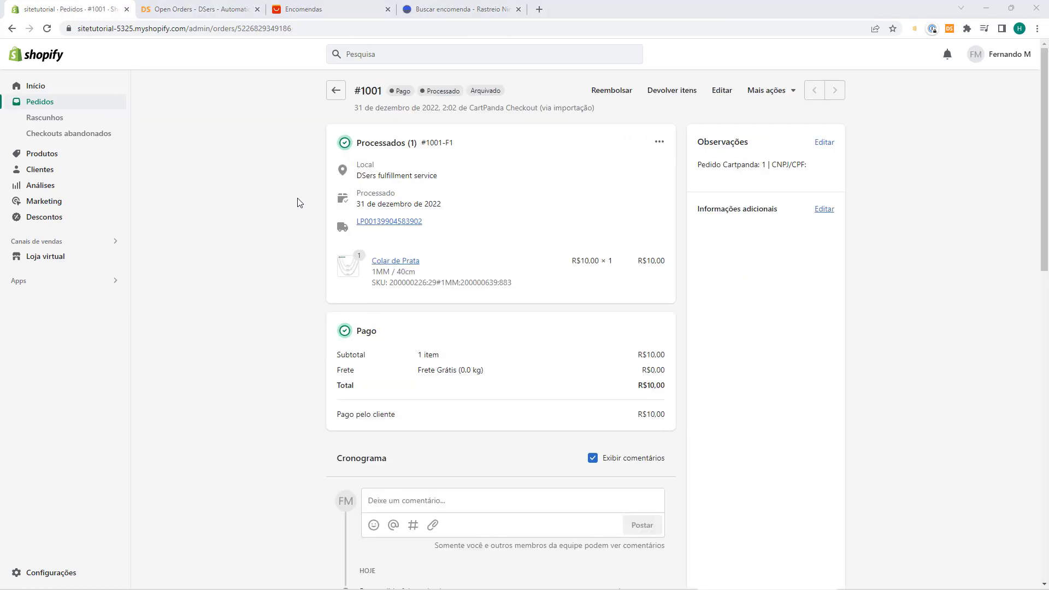